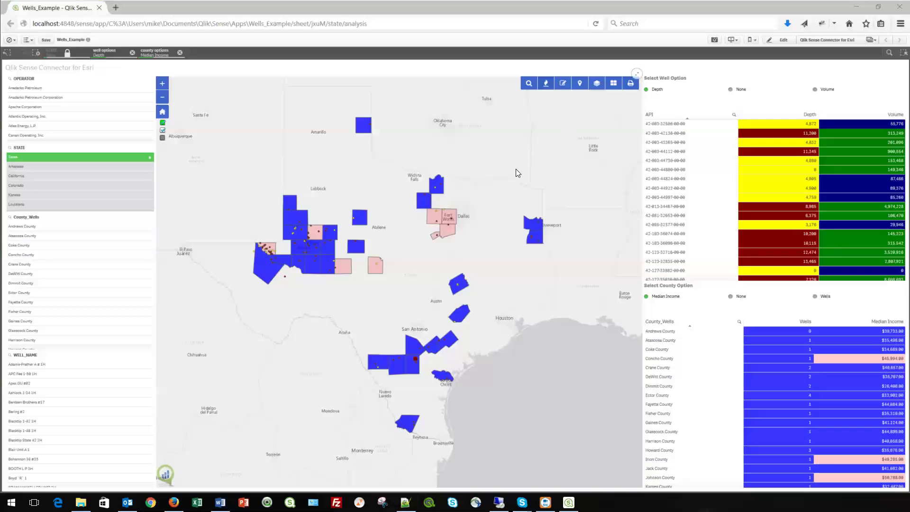
- Switch the map's basemap to Streets and close the basemap gallery
click(613, 86)
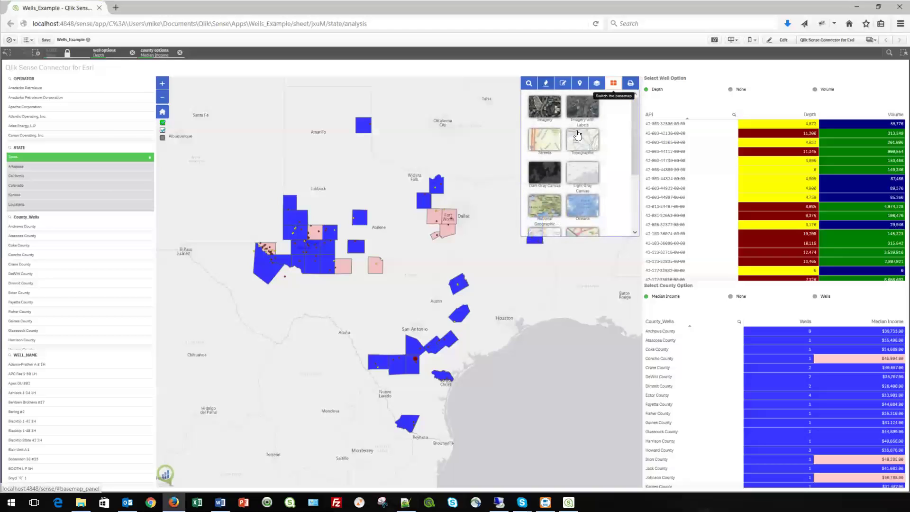
click(553, 144)
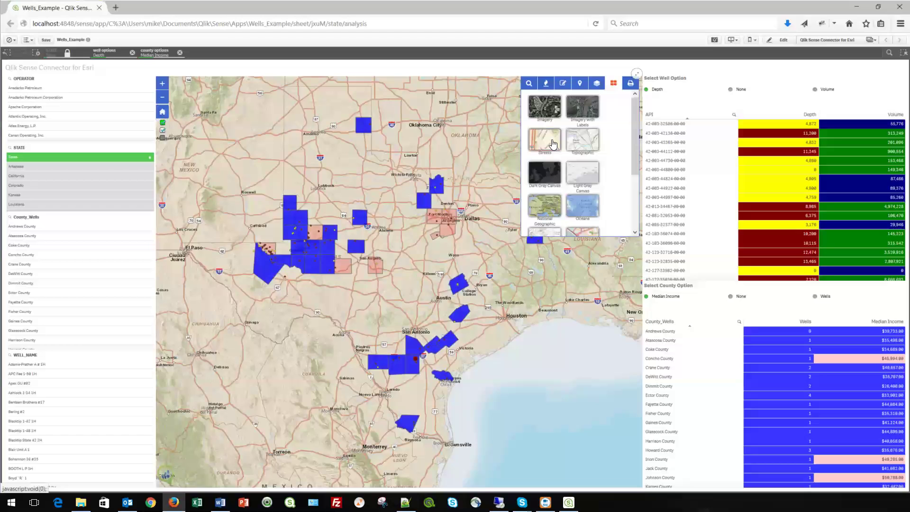
mouse_move(635, 142)
mouse_down()
mouse_move(635, 198)
mouse_move(636, 147)
mouse_up()
click(613, 84)
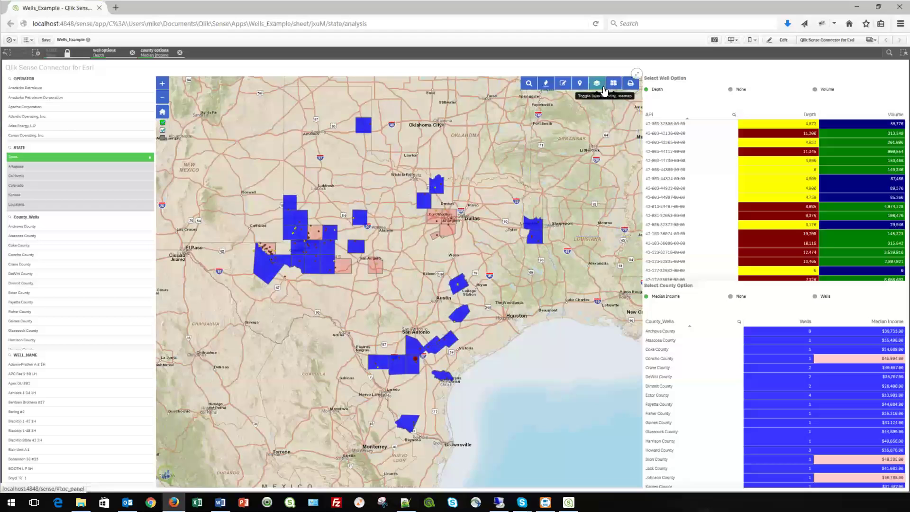
- Turn on the Storm System layer, toggle the Counties layer off and on again, and close the layer list
click(596, 86)
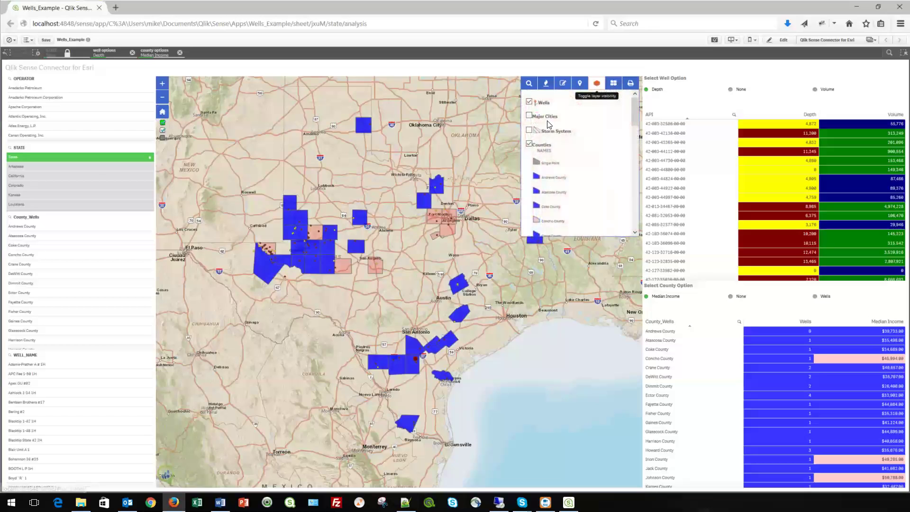
click(529, 131)
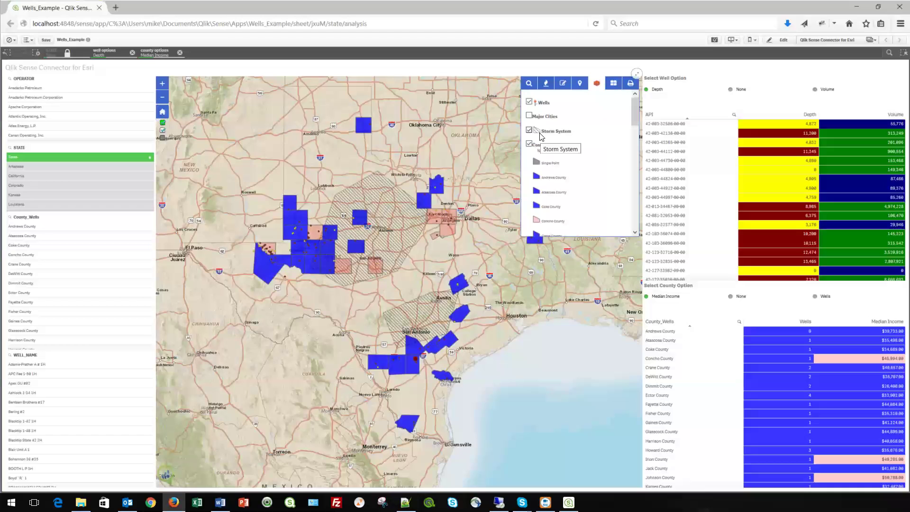
click(529, 144)
click(529, 145)
click(836, 360)
click(834, 360)
click(598, 88)
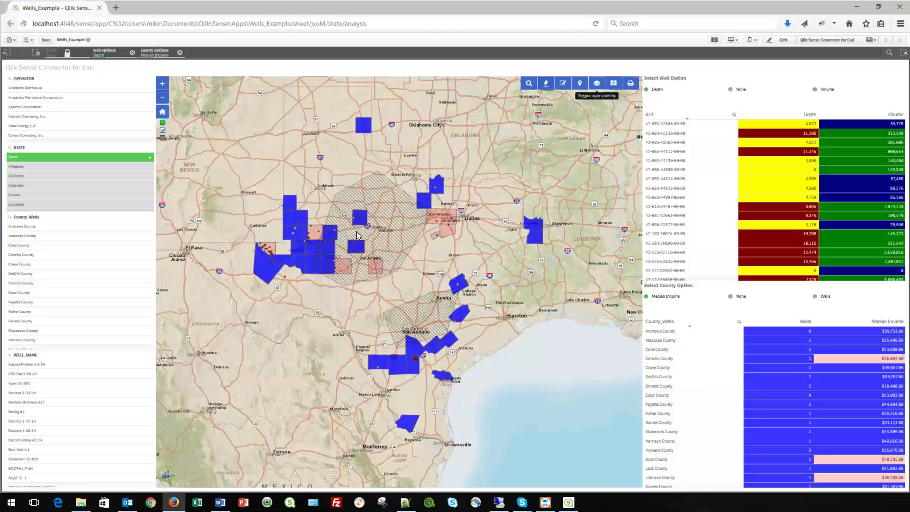
- Examine the coloured wells and counties in West Texas against the colours in the well depth table
scroll(351, 233, up, 1)
scroll(337, 234, up, 1)
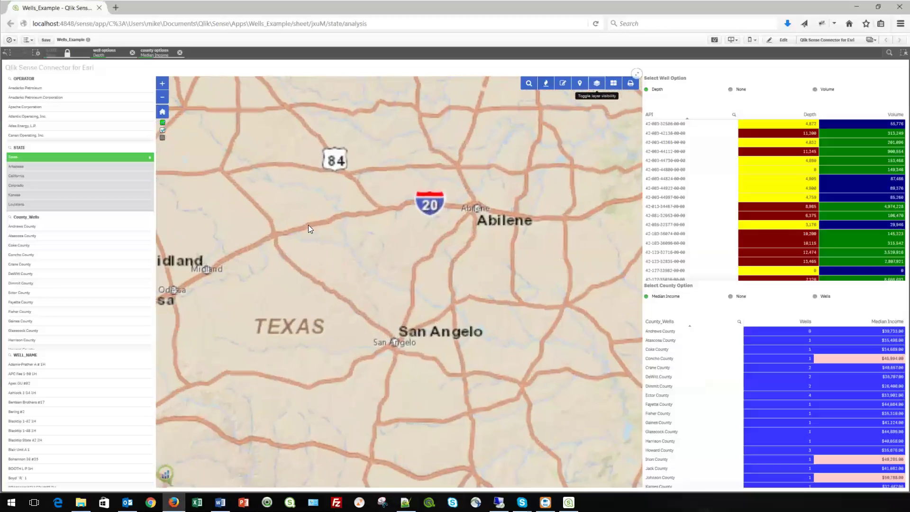
drag(248, 175, 371, 184)
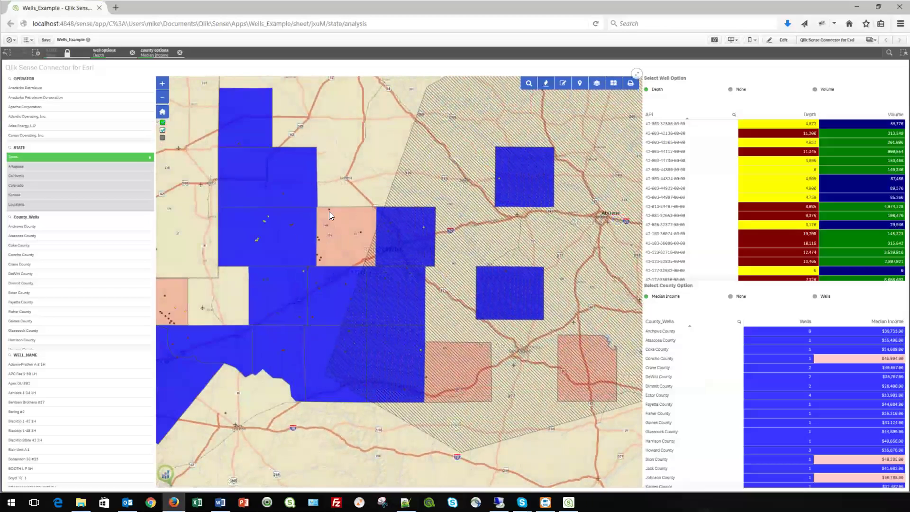
click(758, 157)
click(759, 158)
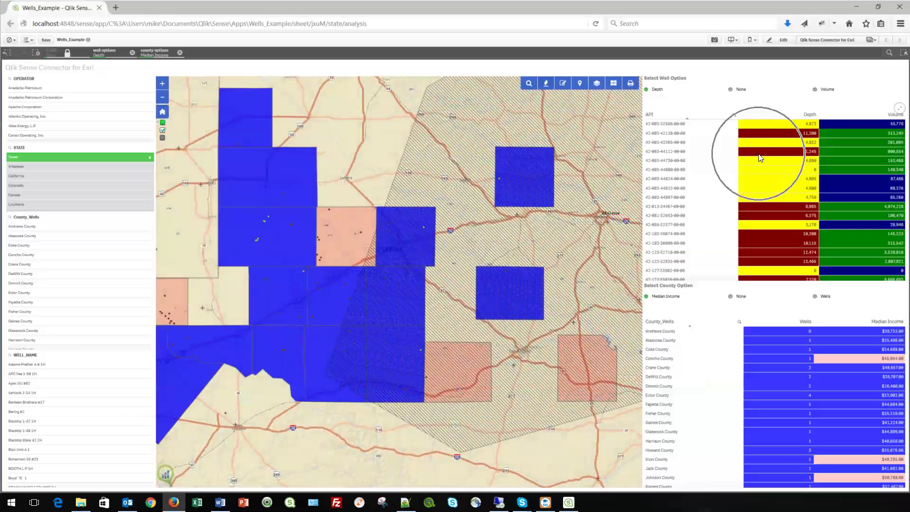
click(759, 158)
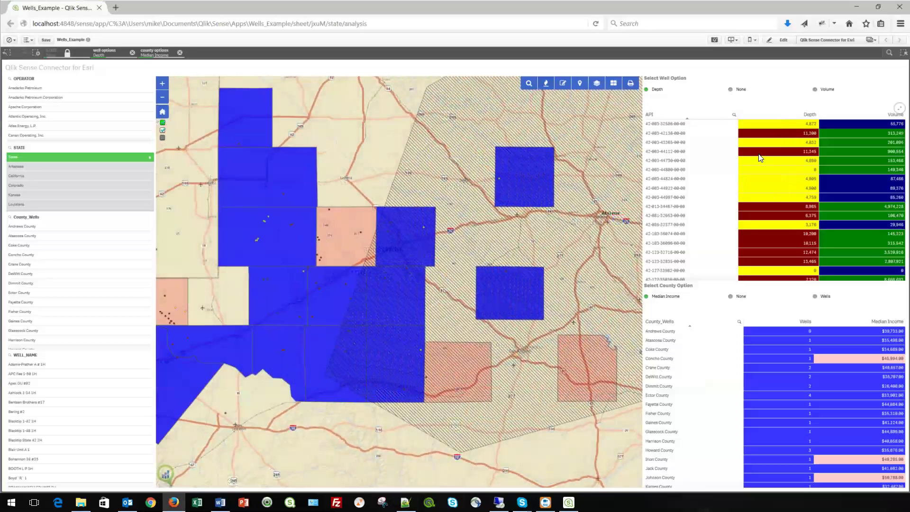
click(758, 158)
- Place an analysis pin in the pink Martin County area and run a 10-mile analysis distance around it
click(579, 85)
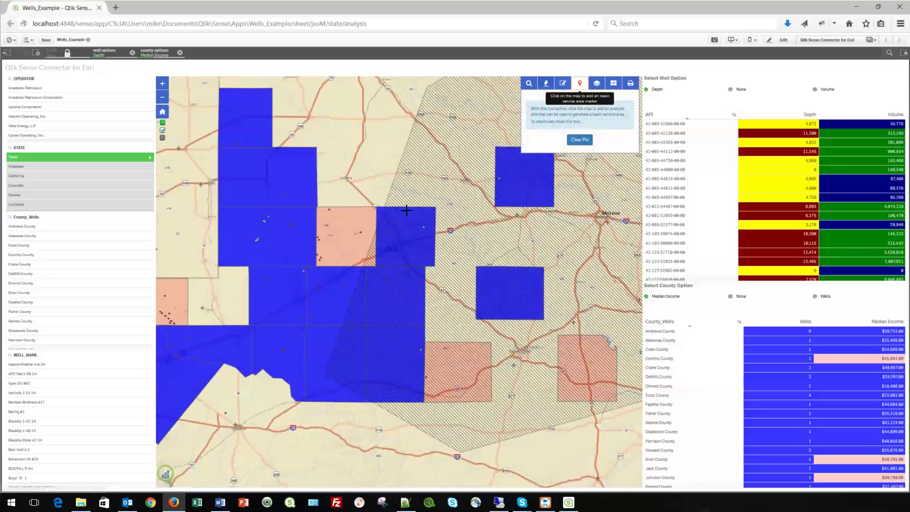
click(342, 230)
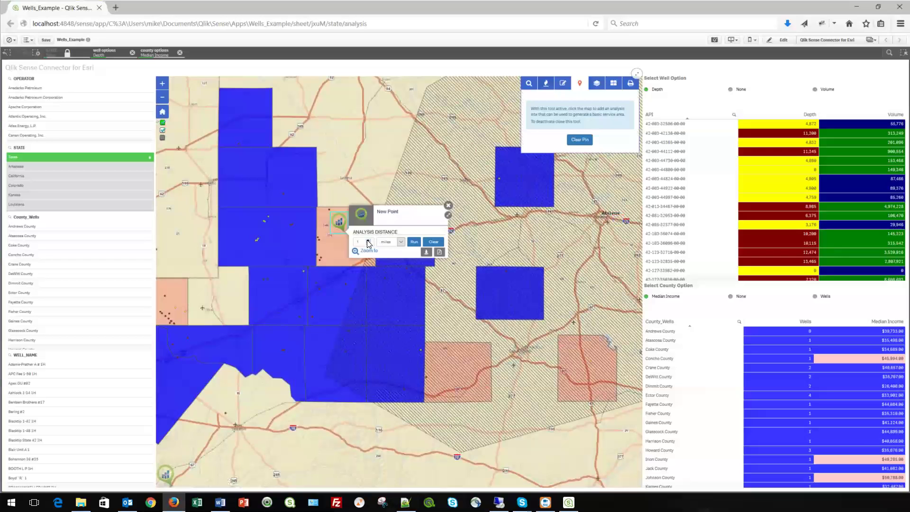
click(399, 243)
click(400, 245)
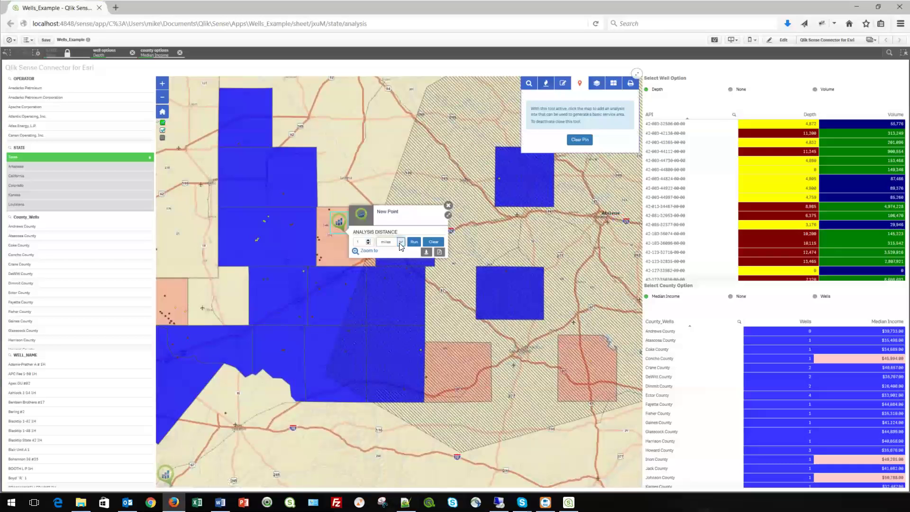
click(365, 240)
click(413, 242)
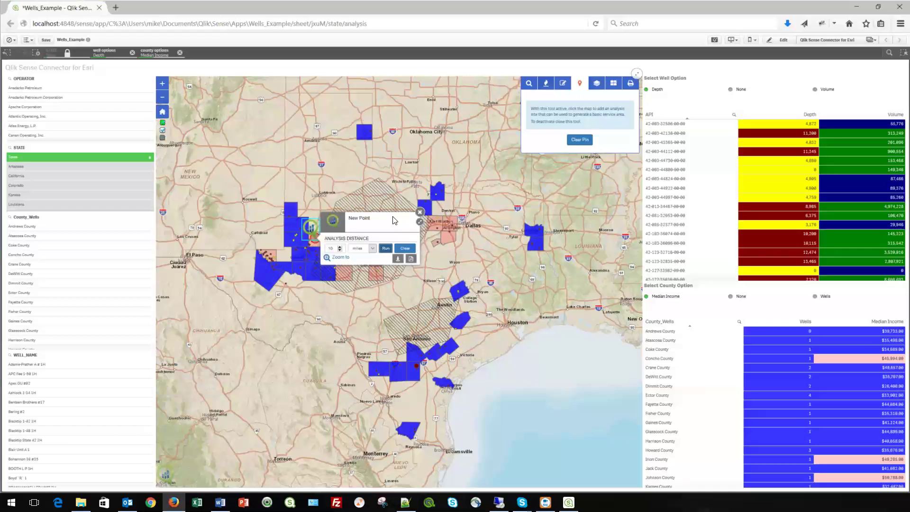
click(419, 214)
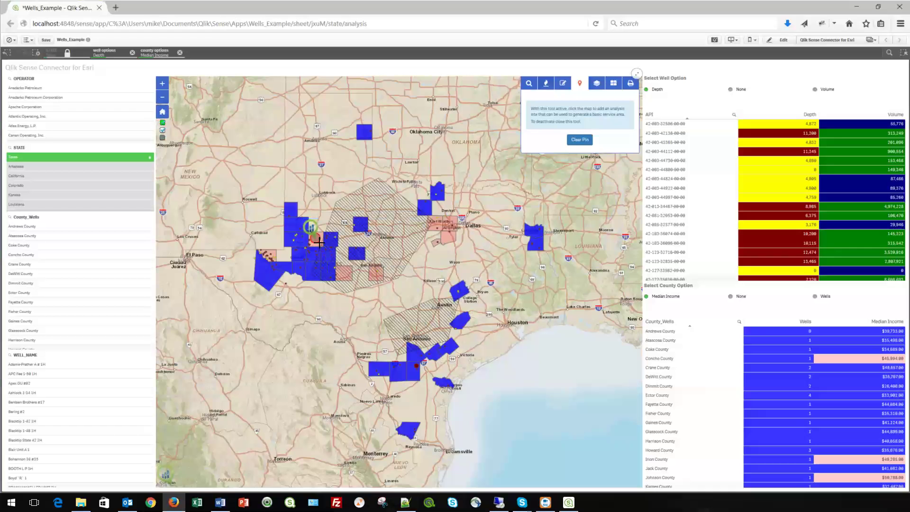
- Inspect the service area around the pin up close, and clear the pin from the map
scroll(319, 241, up, 1)
scroll(318, 247, up, 2)
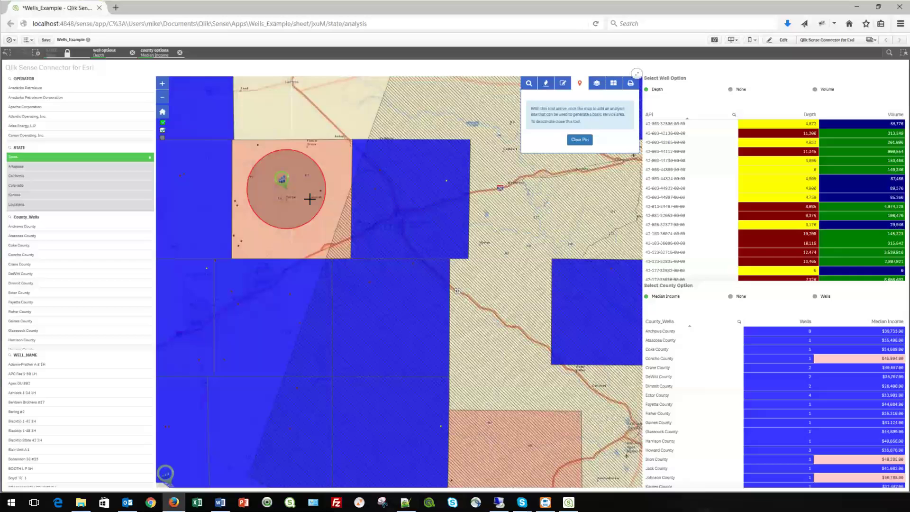
click(577, 140)
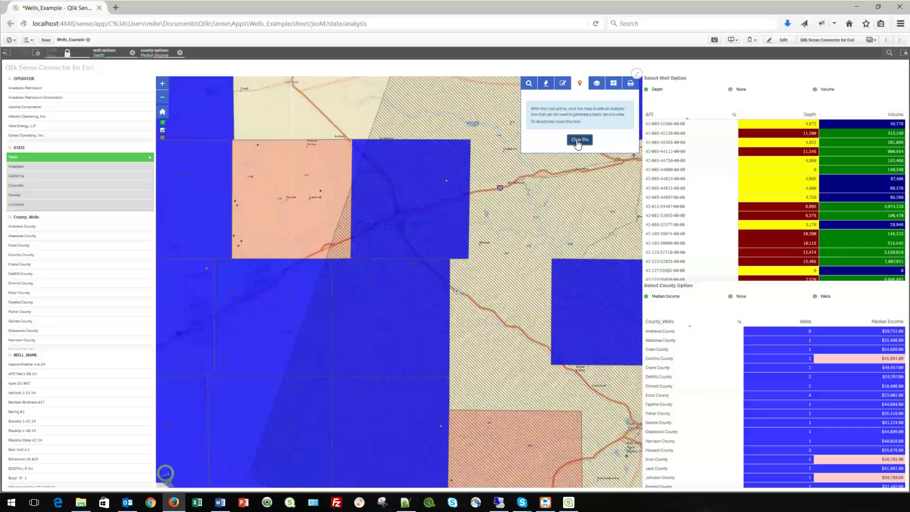
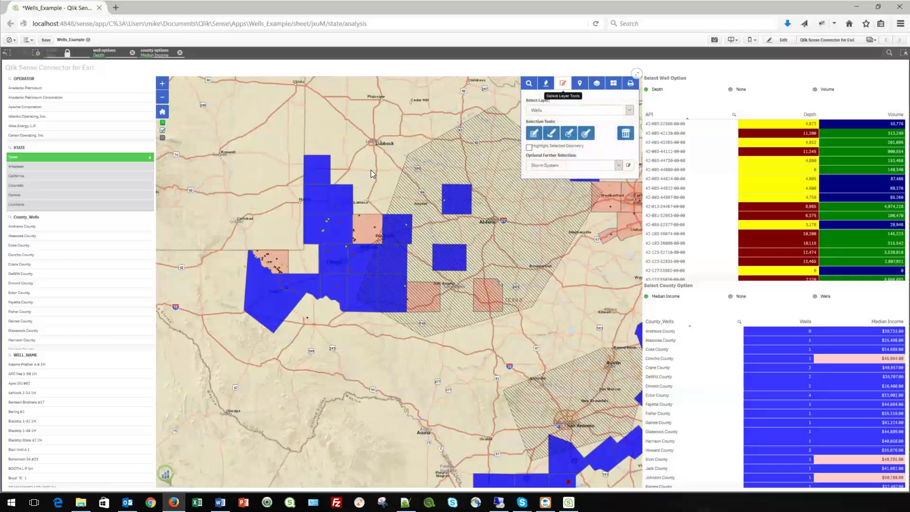
- Select features of the Wells layer with a rectangle drawn over the Andrews, Ector, Midland and western Martin County area
click(630, 111)
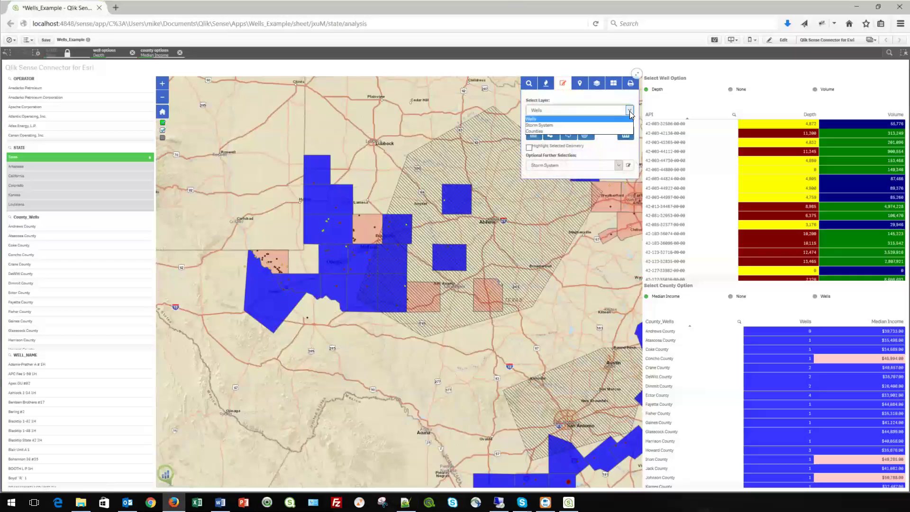
click(560, 118)
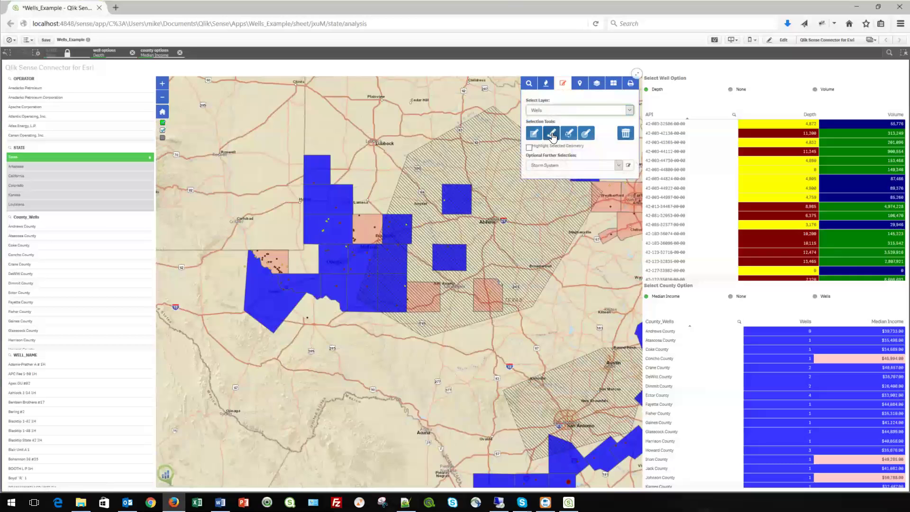
click(536, 136)
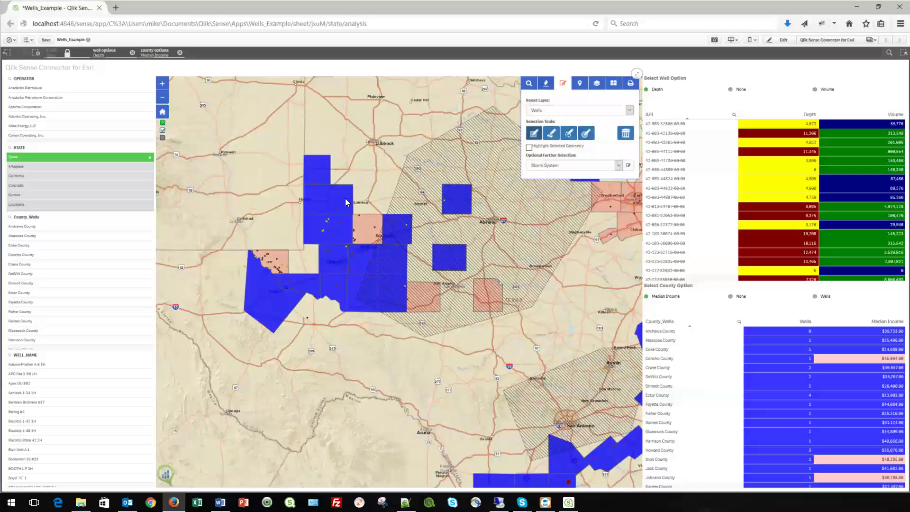
drag(286, 198, 312, 198)
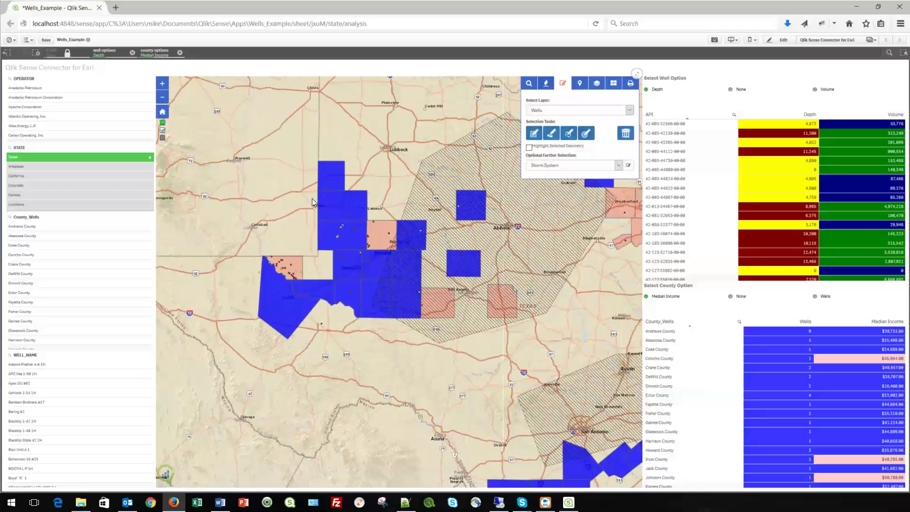
click(534, 134)
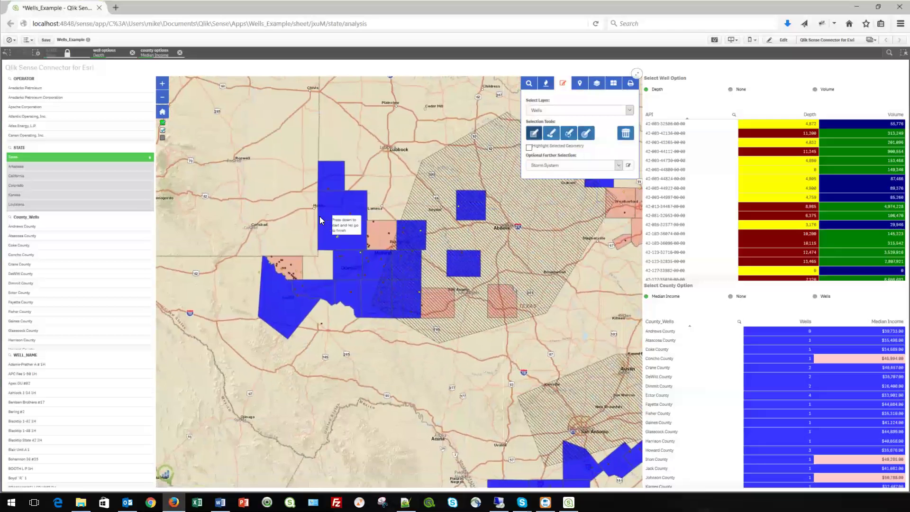
drag(303, 206, 379, 273)
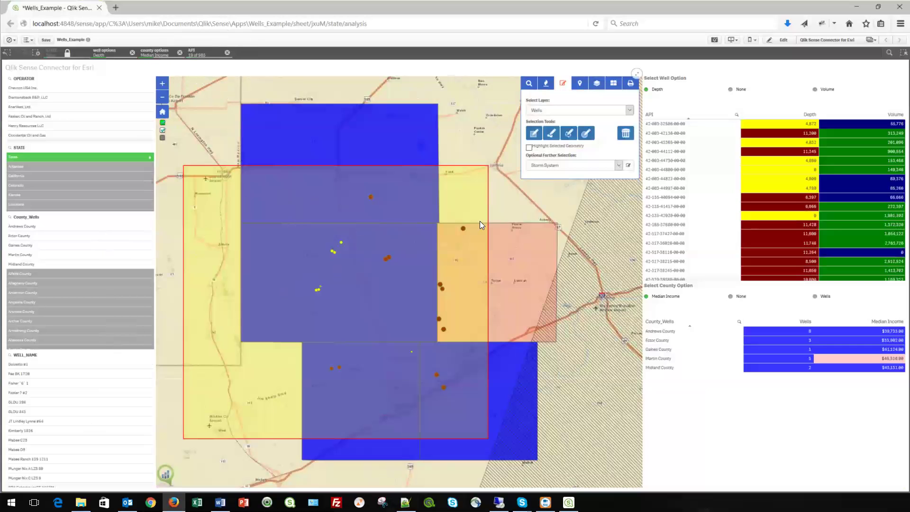
- Remove the drawn selection rectangle from the map and clear the API selection
click(626, 134)
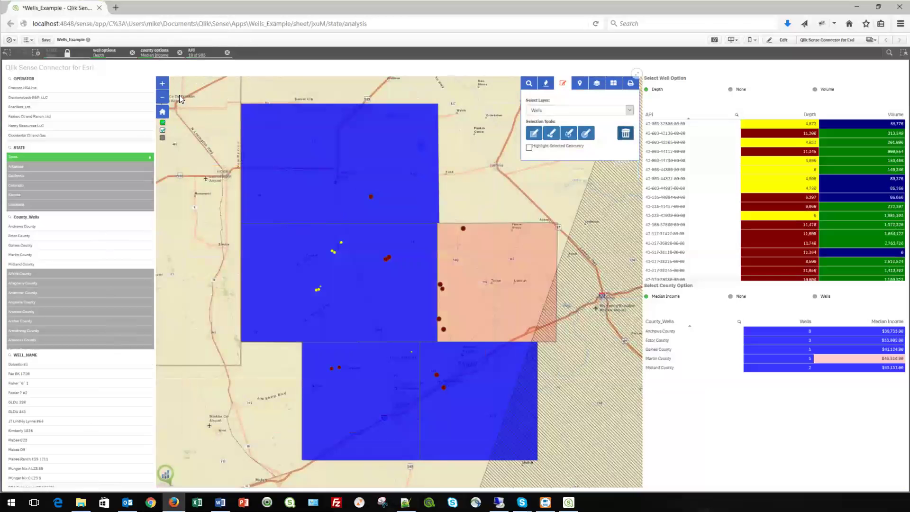
scroll(234, 224, down, 1)
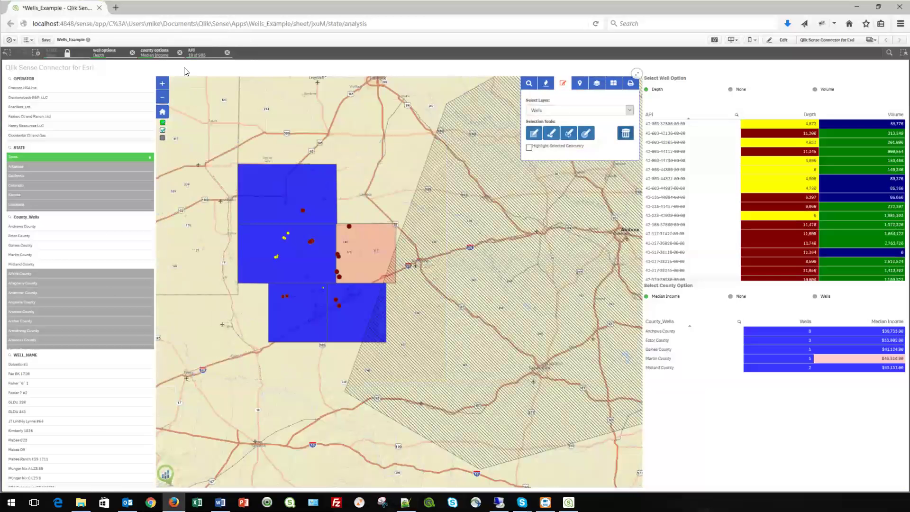
click(227, 54)
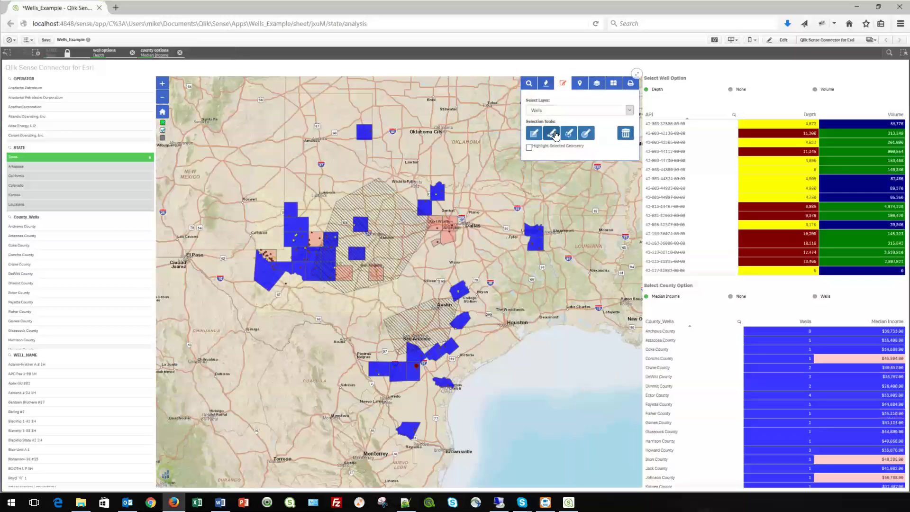
- Display the Wells layer as a heatmap and hide the Counties and Storm System layers
click(546, 84)
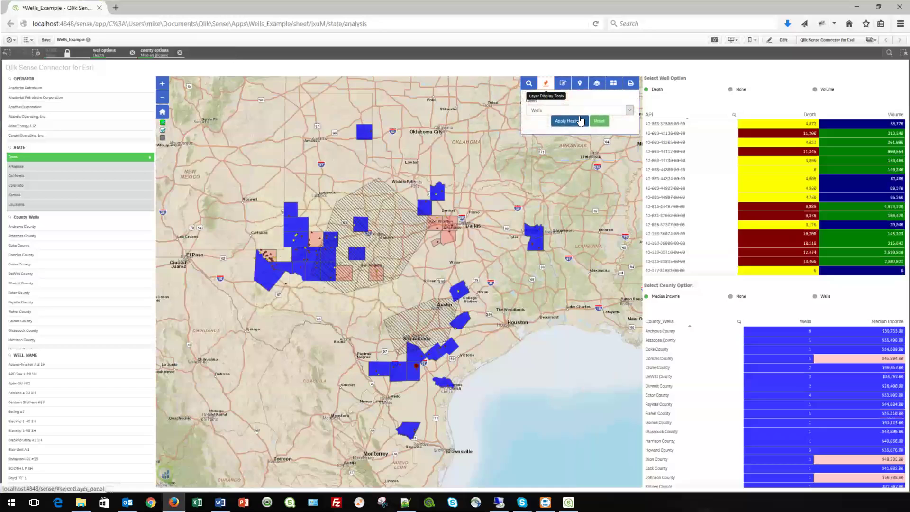
click(565, 121)
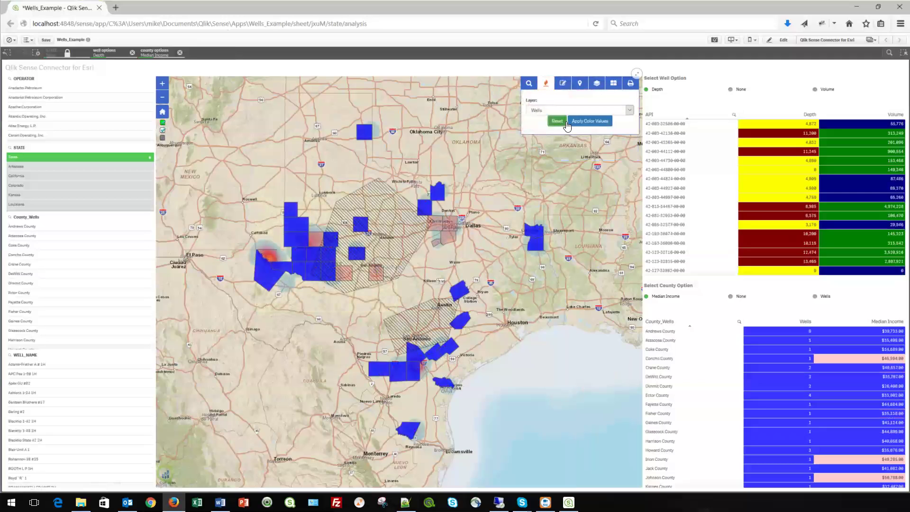
click(597, 83)
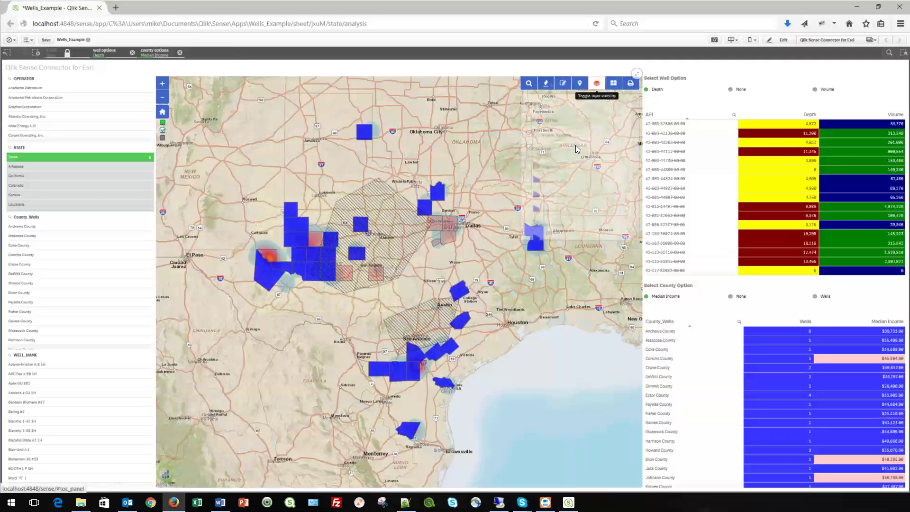
click(529, 144)
click(529, 130)
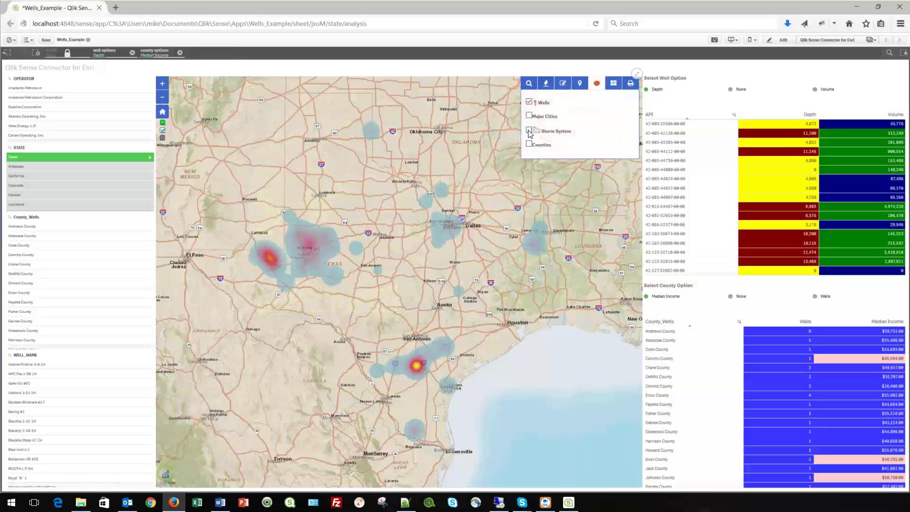
click(597, 83)
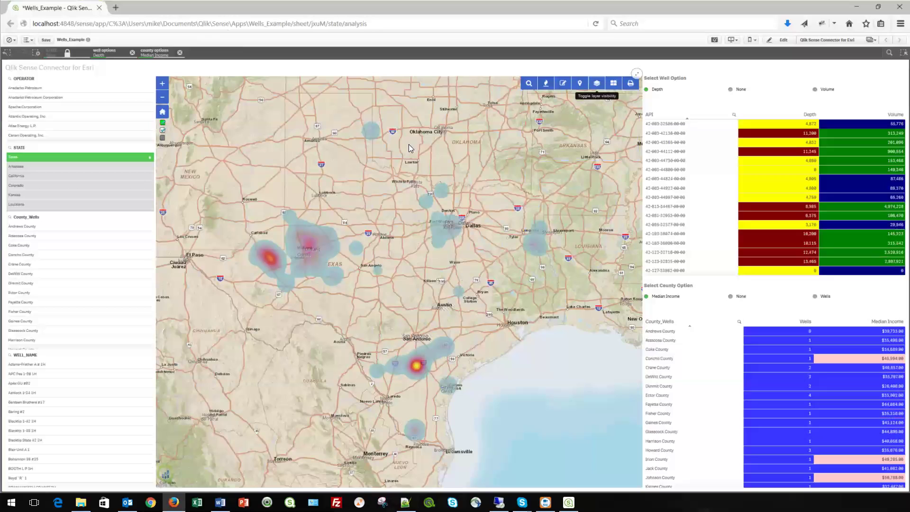
- Switch the Wells layer from the heatmap back to its color values
click(779, 122)
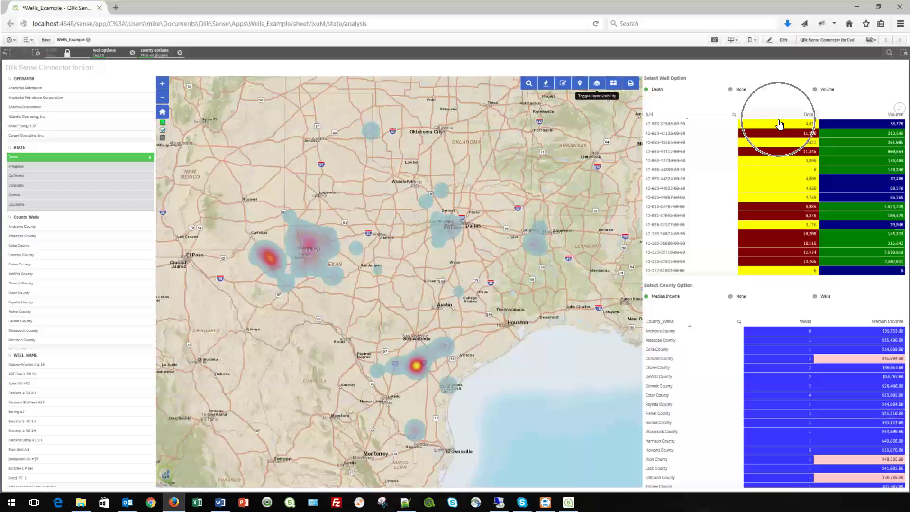
click(779, 123)
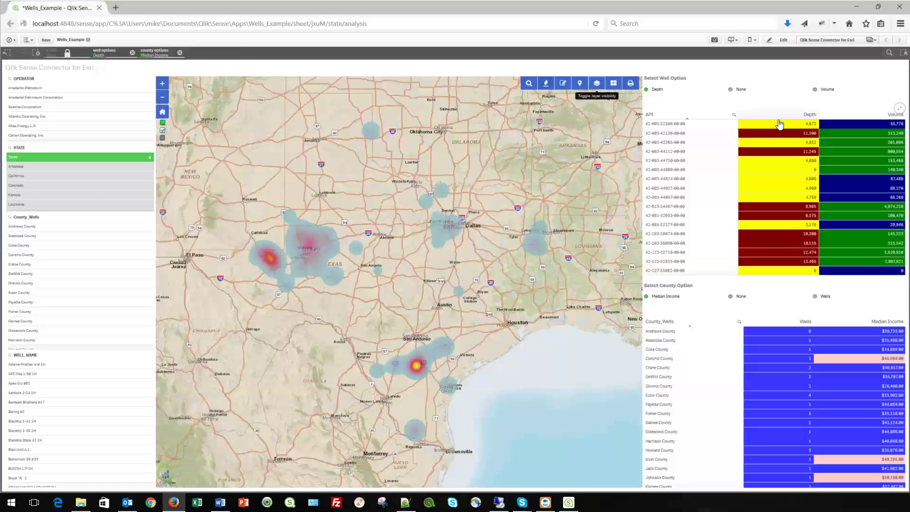
click(546, 84)
click(585, 123)
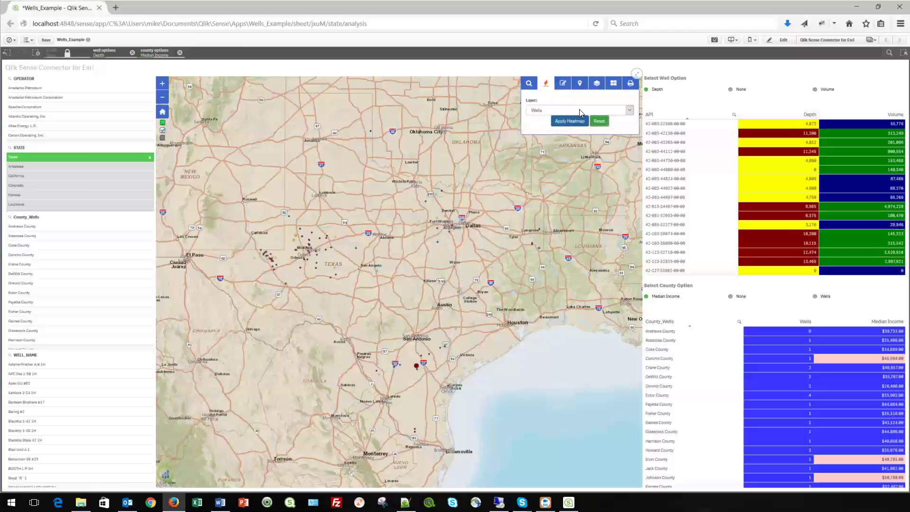
- Close the heatmap tool and make the Counties layer visible on the map again
click(547, 87)
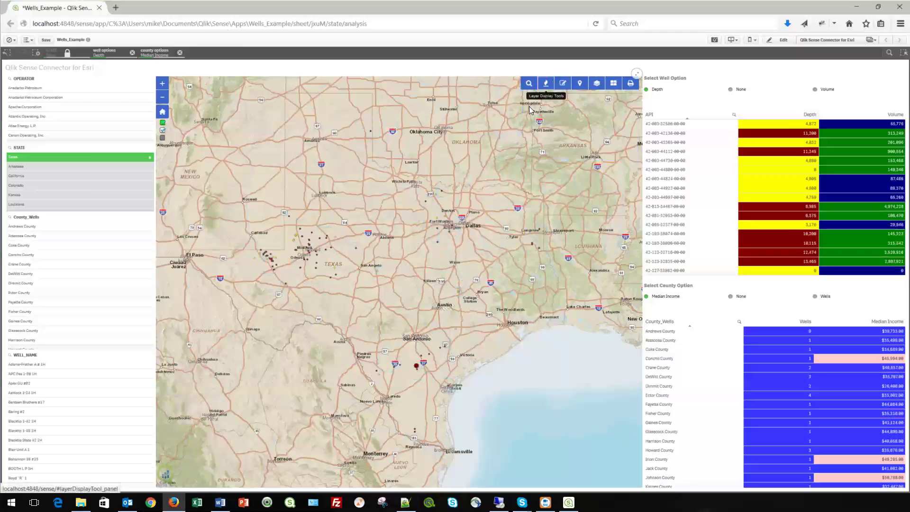
click(595, 86)
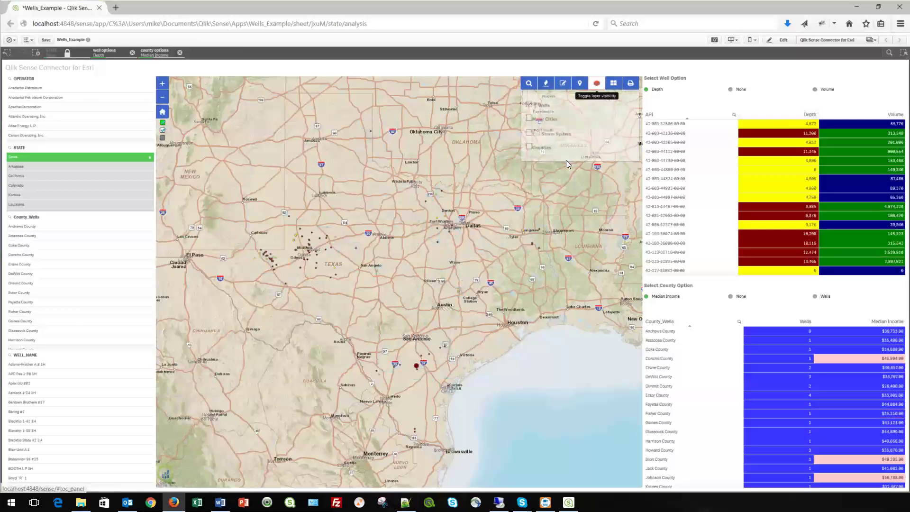
click(529, 144)
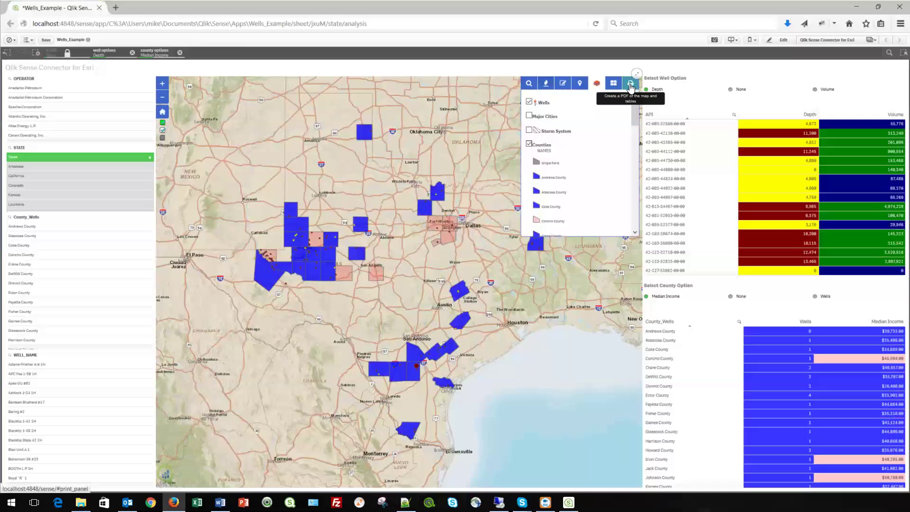
- Export the map with attribution to a PDF titled "demo", and view it in Adobe Acrobat Reader before returning to the dashboard
click(630, 85)
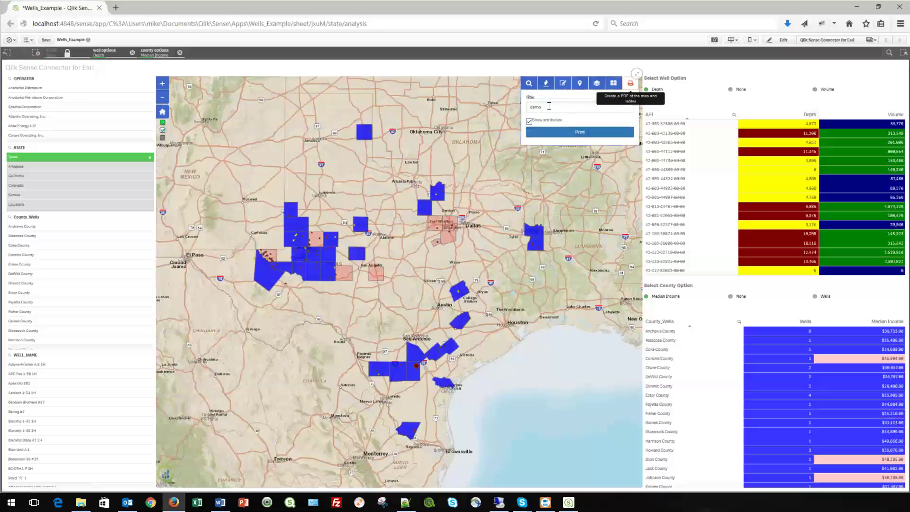
click(563, 135)
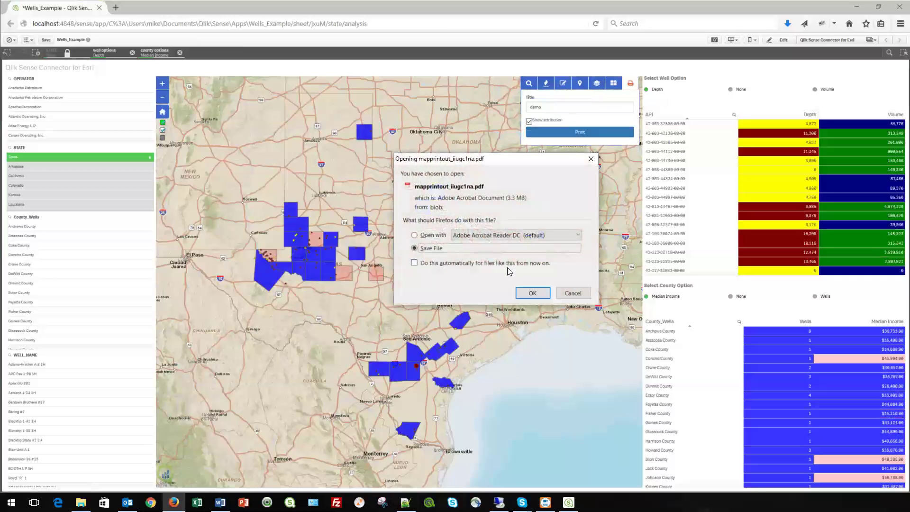
click(525, 293)
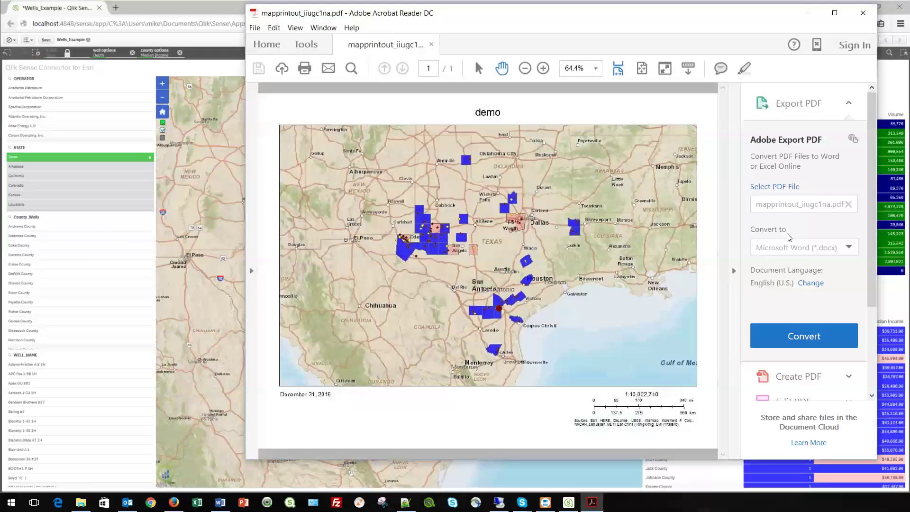
click(807, 13)
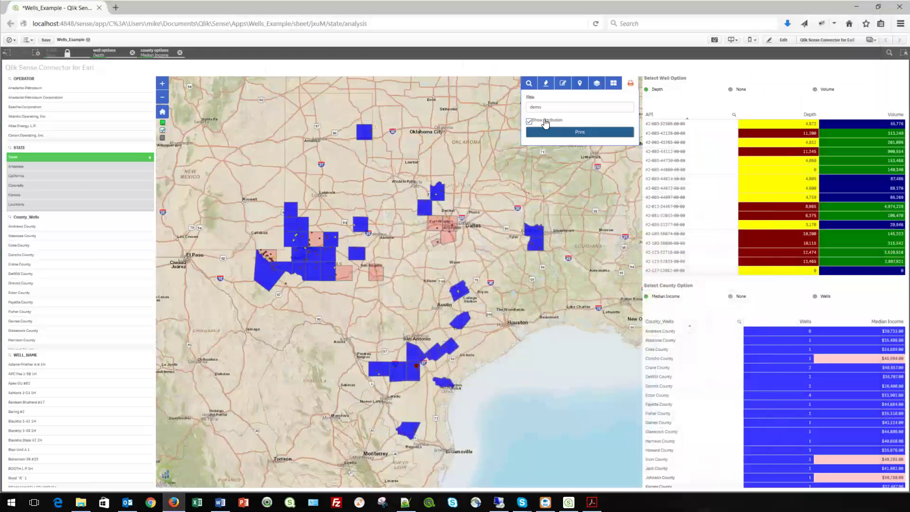
click(630, 83)
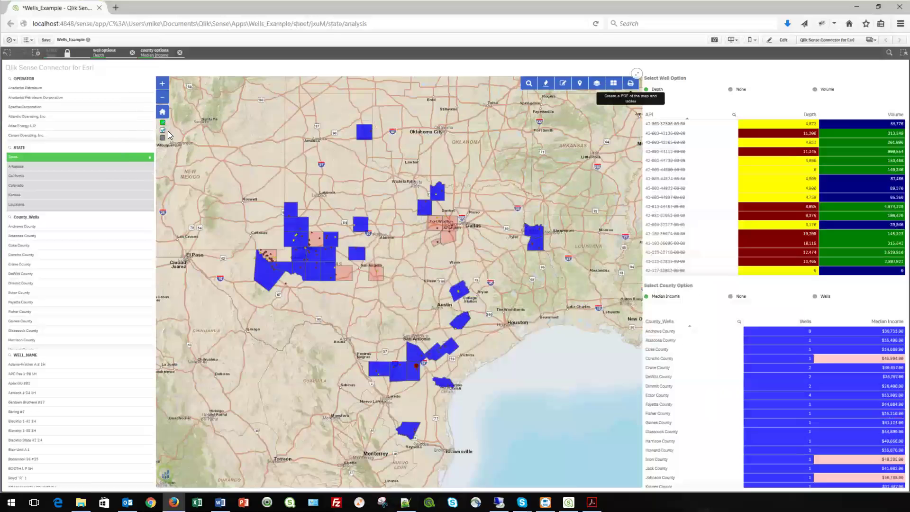
- Show the excluded gray features beyond the current selection on the map, and hide them again
click(163, 139)
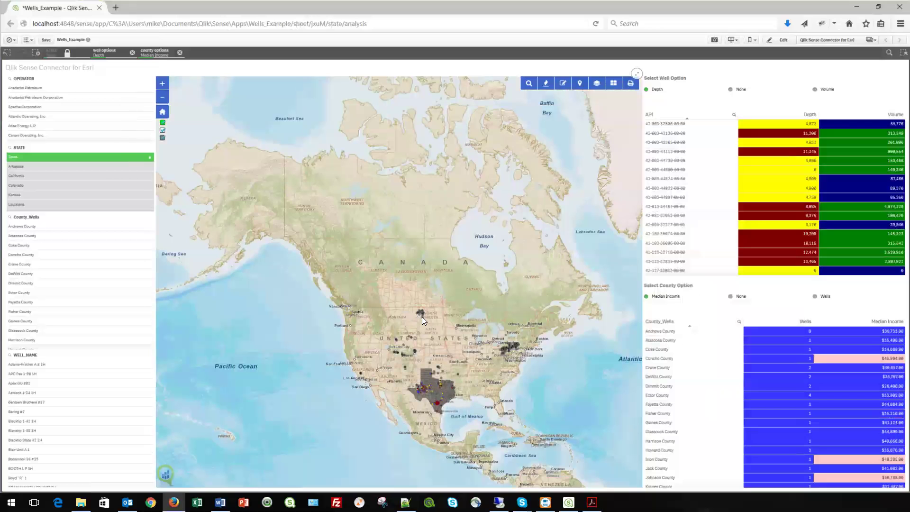
click(162, 138)
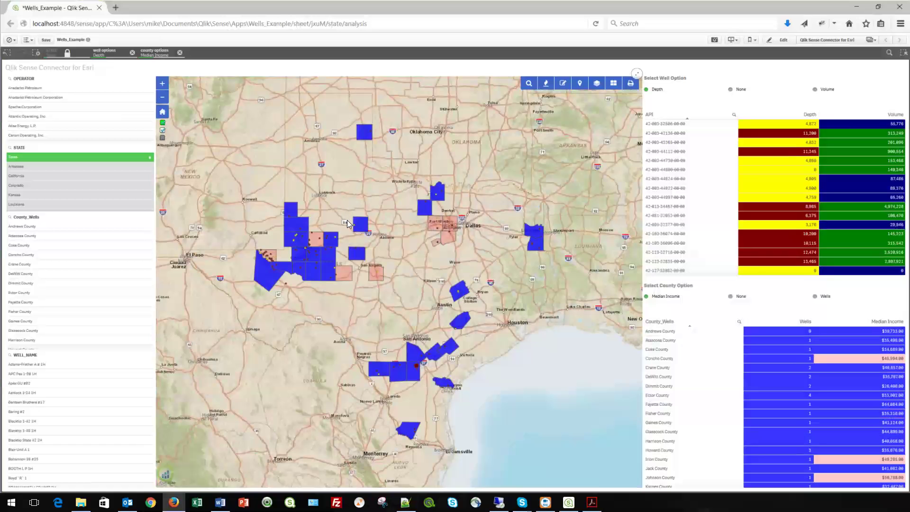
- Open the details of the well in the county just east of Snyder and launch its Google Triview page
scroll(347, 220, up, 3)
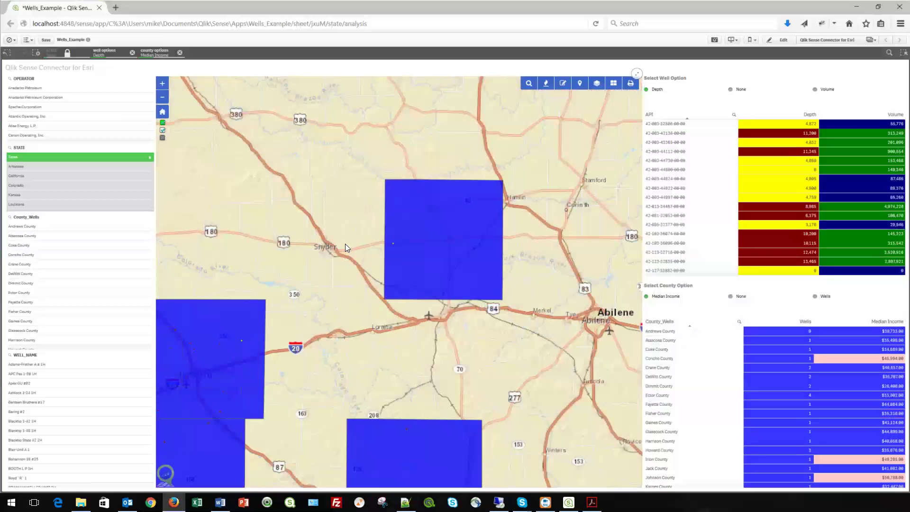
click(393, 244)
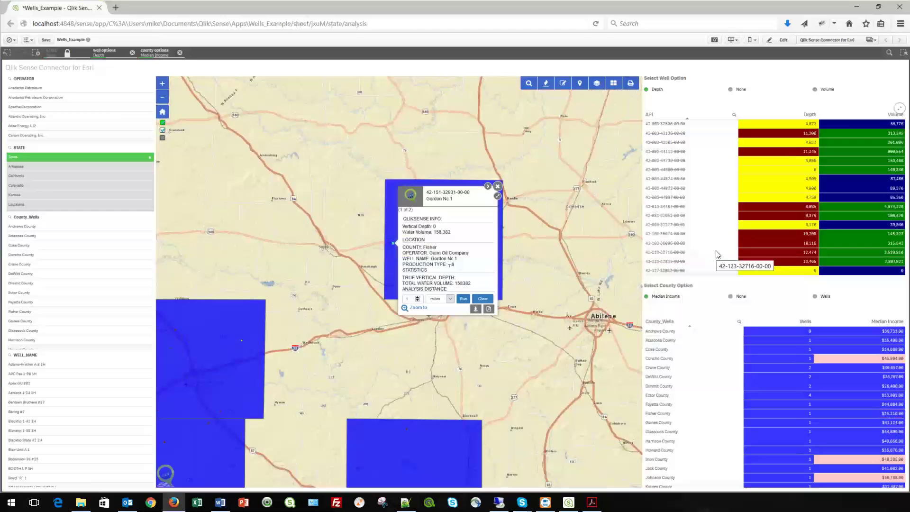
click(474, 311)
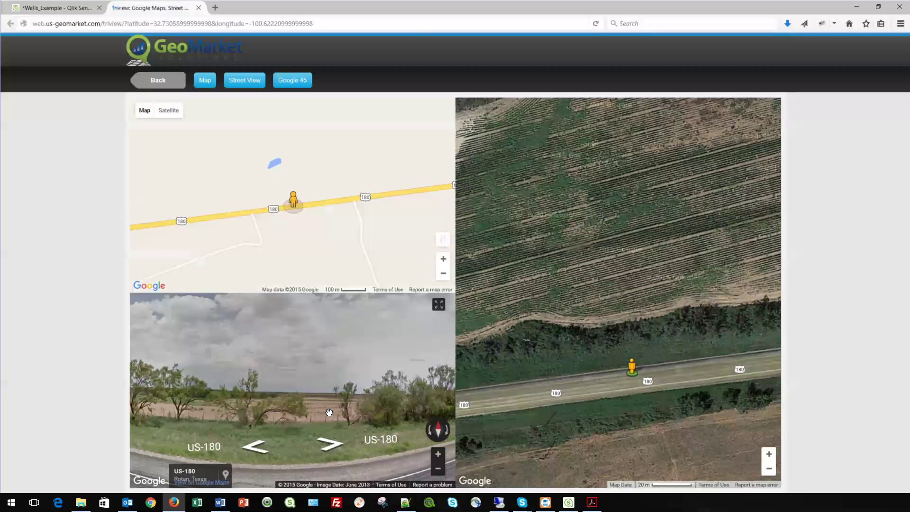
- Explore the well's surroundings along US-180 in the street and aerial views, and return to the wells dashboard
click(429, 435)
click(430, 435)
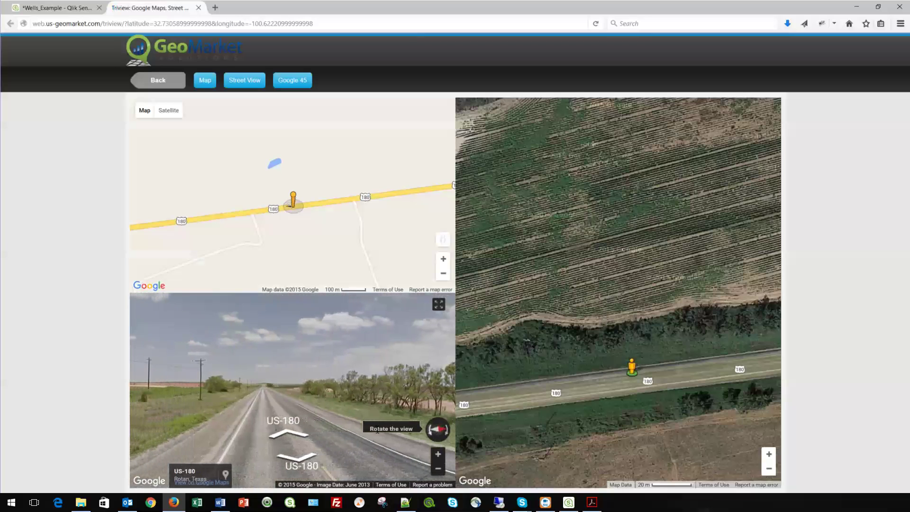
click(287, 434)
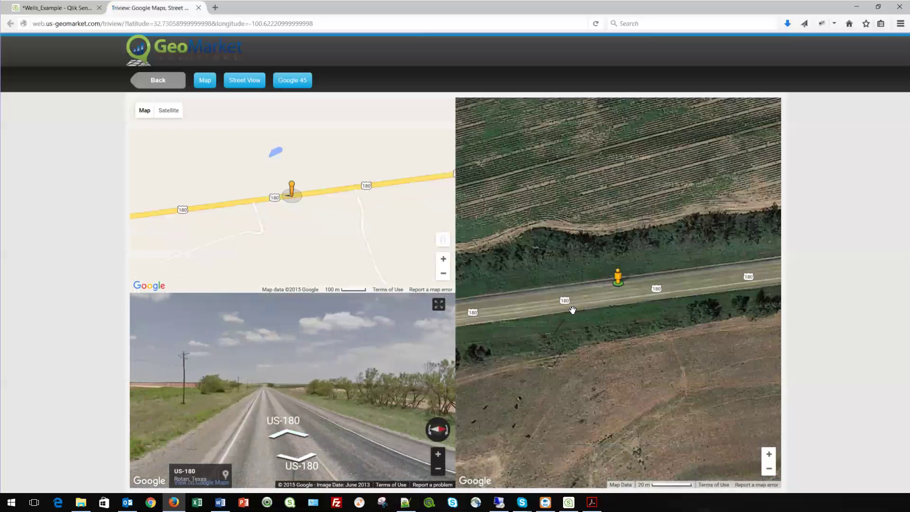
click(587, 320)
click(587, 320)
click(76, 9)
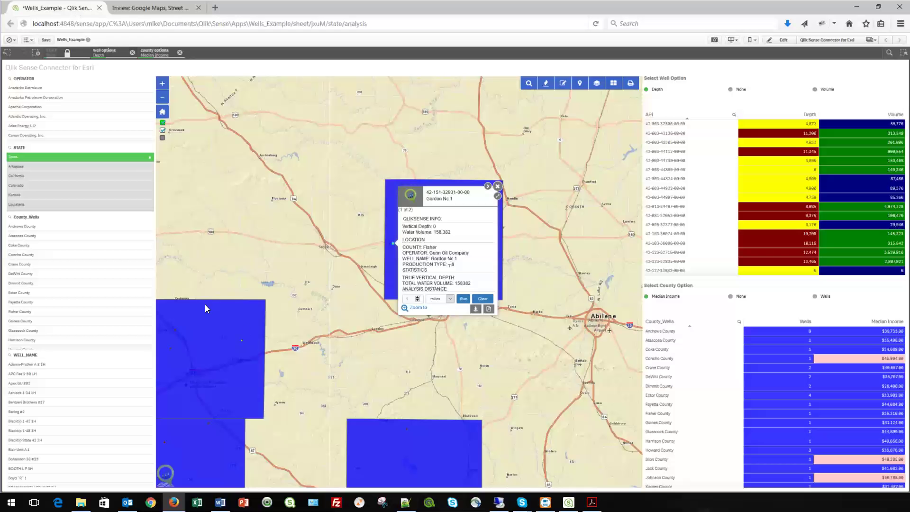